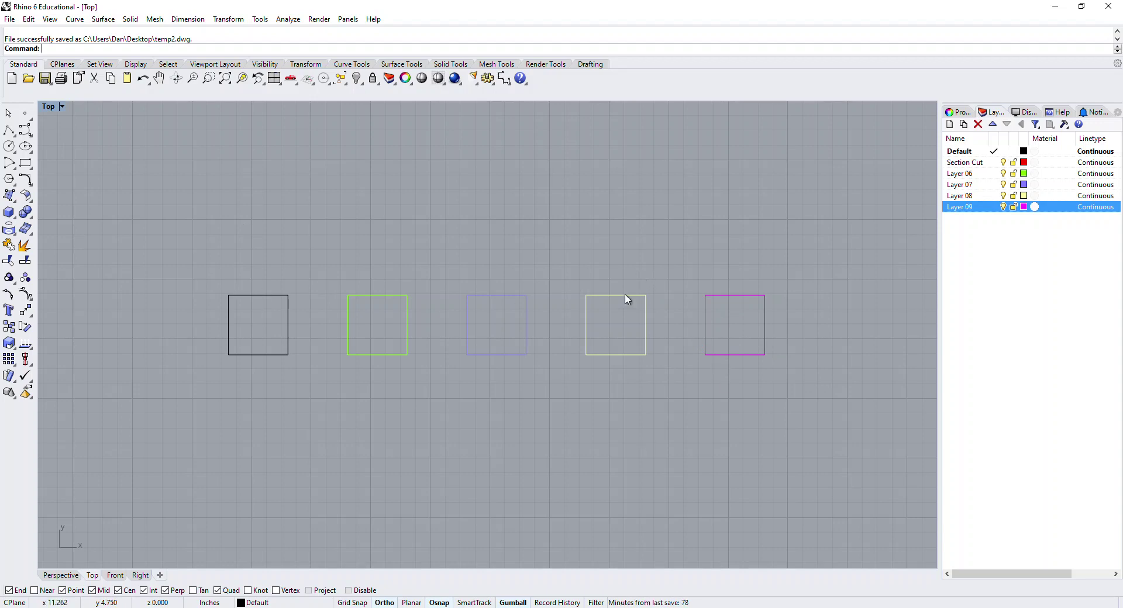
Select all five squares and begin exporting the selection as an AutoCAD Drawing (*.dwg) file.
left_click_drag(761, 406, 251, 300)
key("Escape")
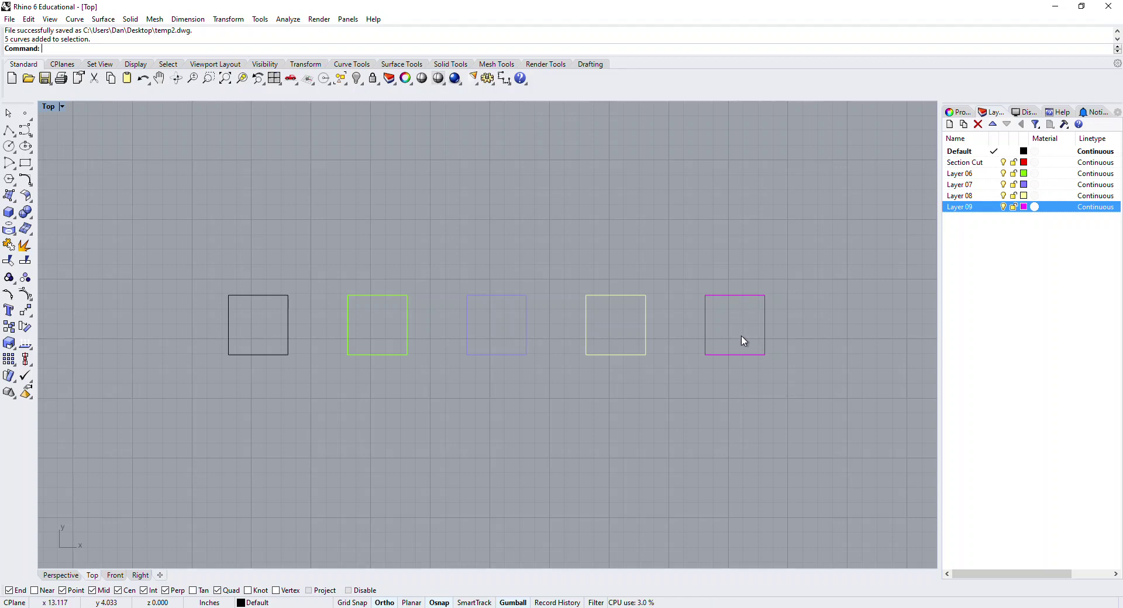
left_click_drag(792, 439, 221, 284)
left_click(10, 19)
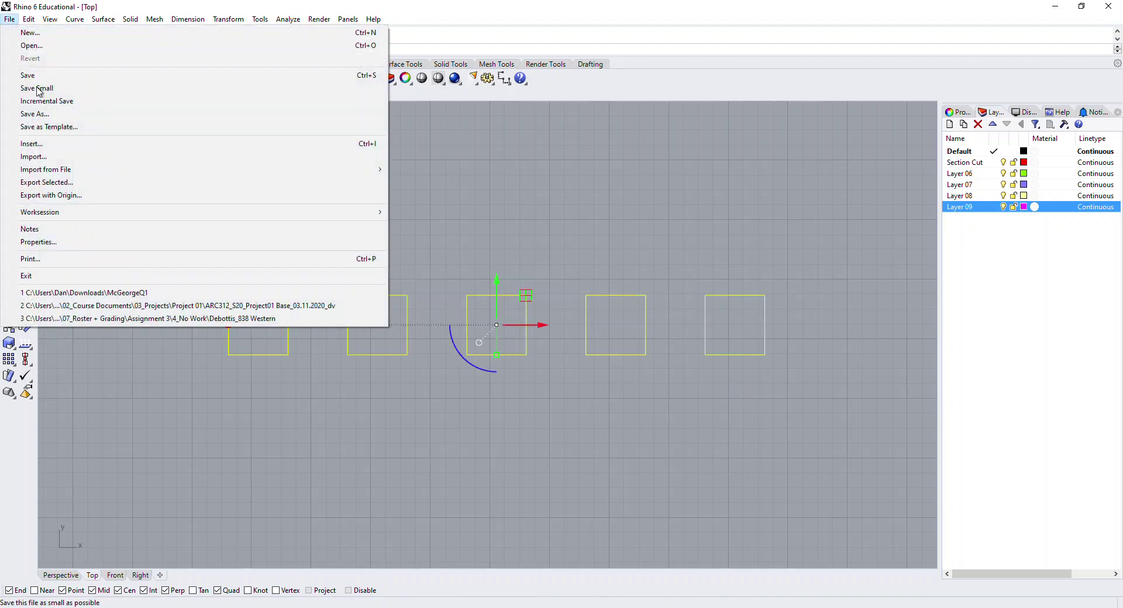
left_click(58, 183)
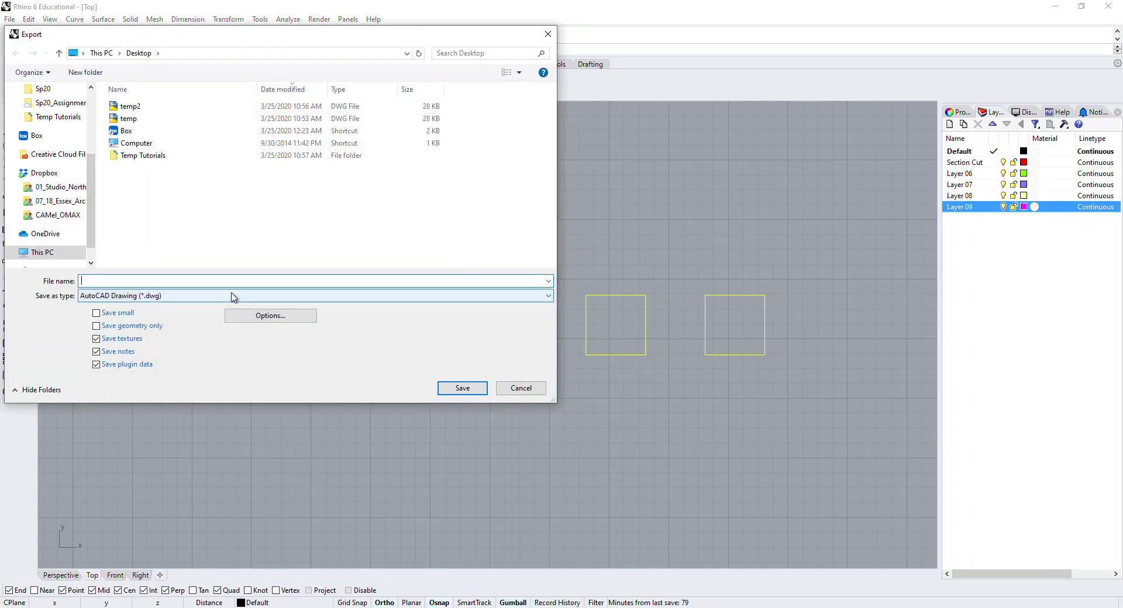
left_click(234, 296)
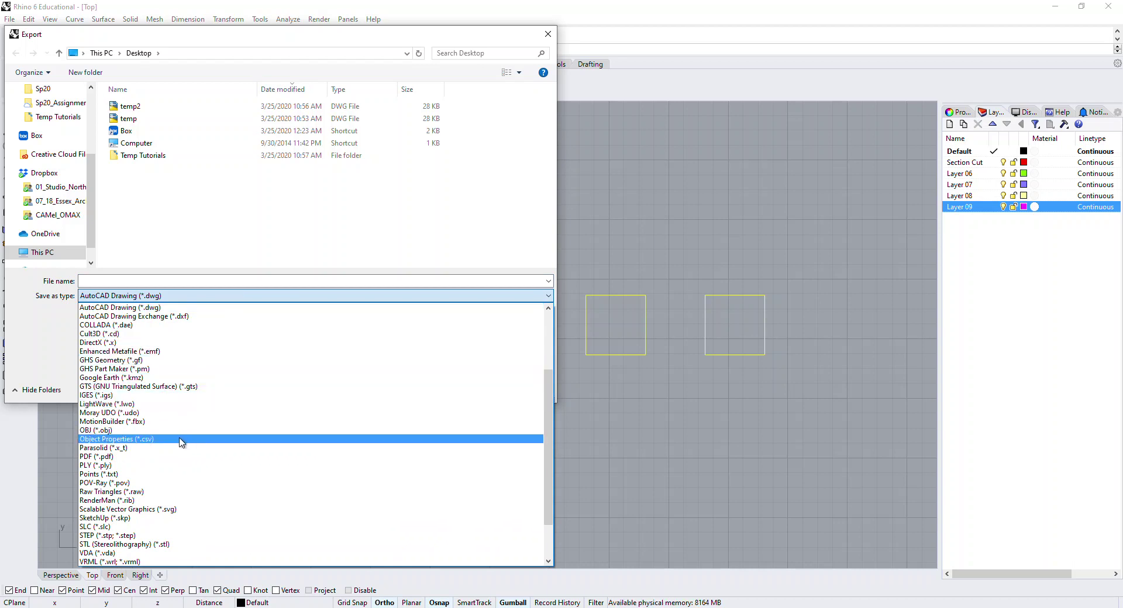
scroll(189, 342, "up", 4)
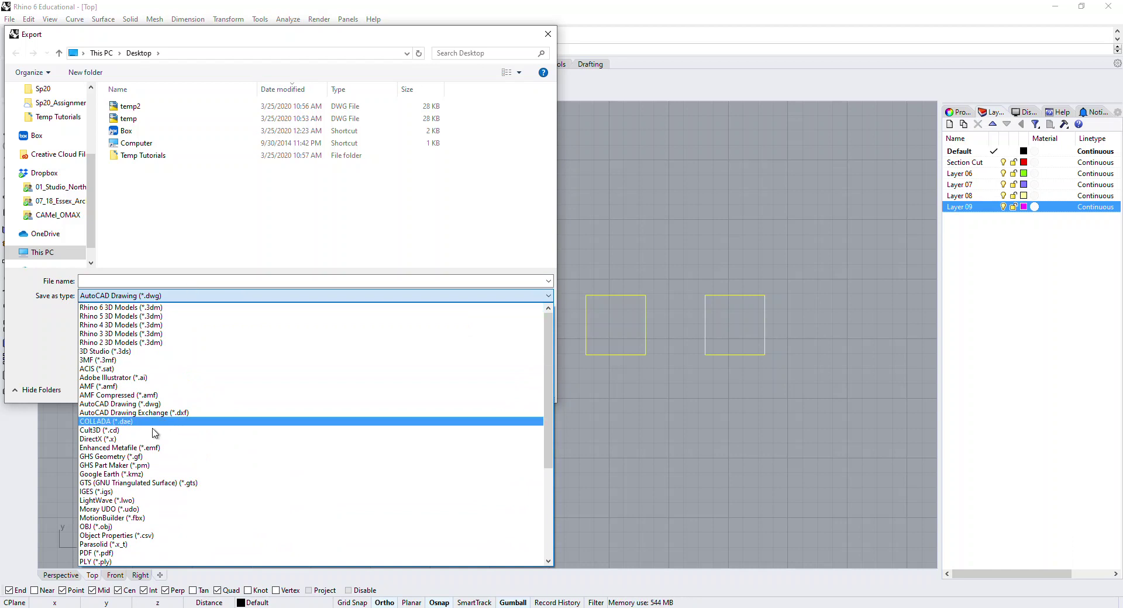
scroll(246, 457, "down", 1)
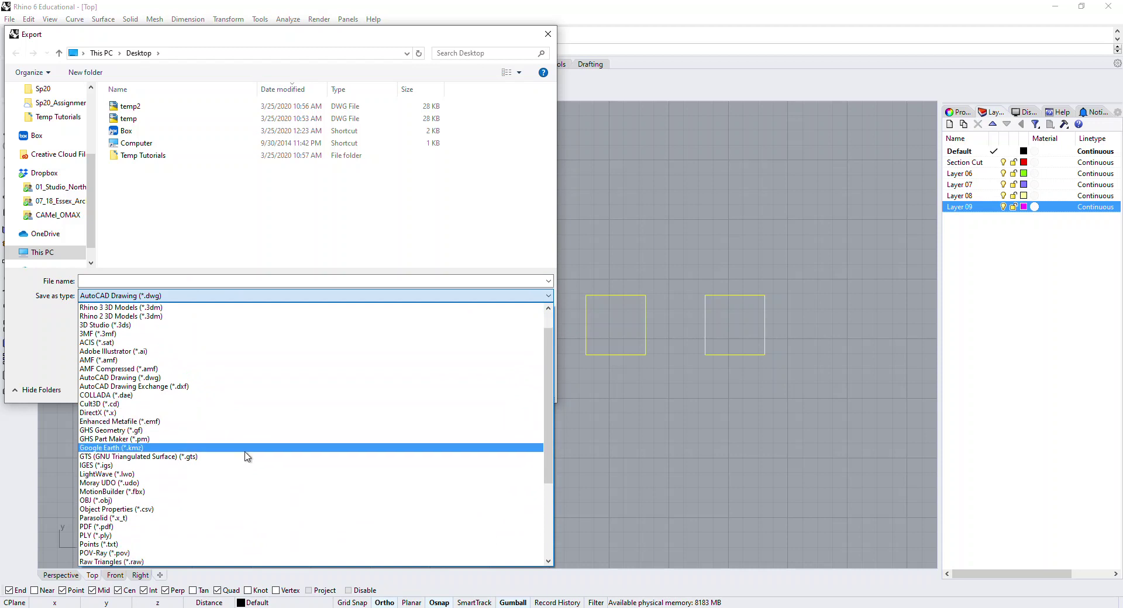
left_click(189, 379)
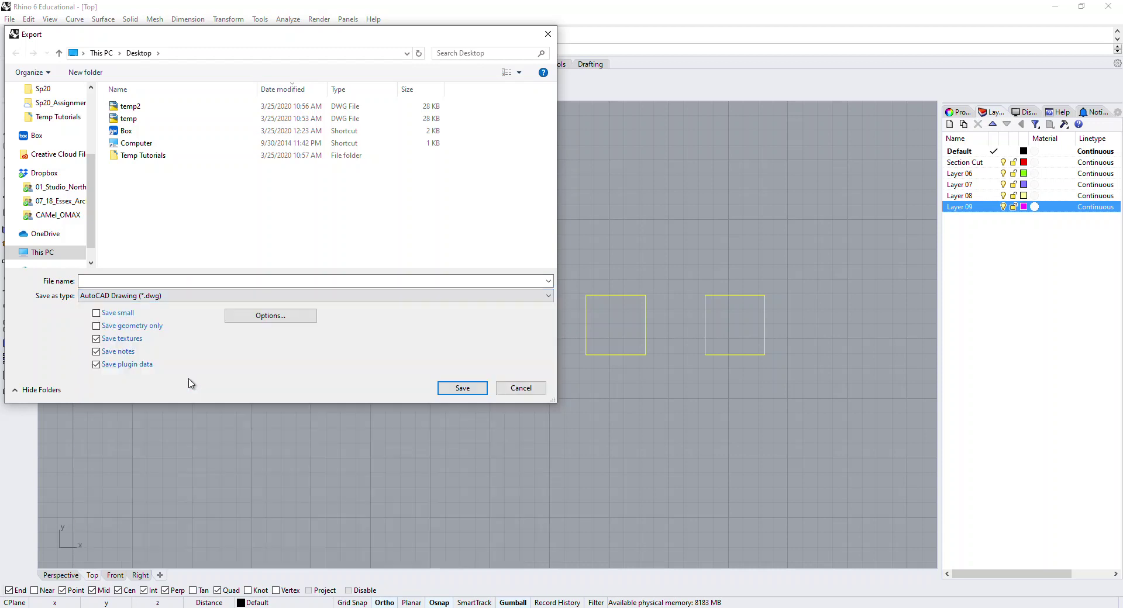
Turn off Explode polycurves in the 2007 Polylines export scheme, save the scheme and apply it to the export.
left_click(260, 317)
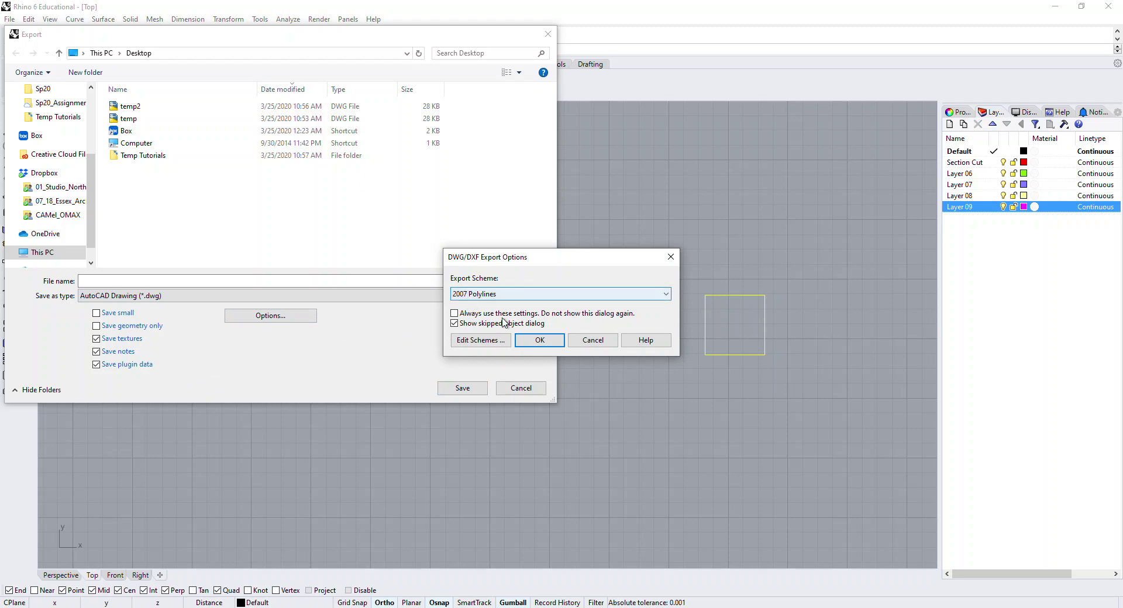
left_click(493, 340)
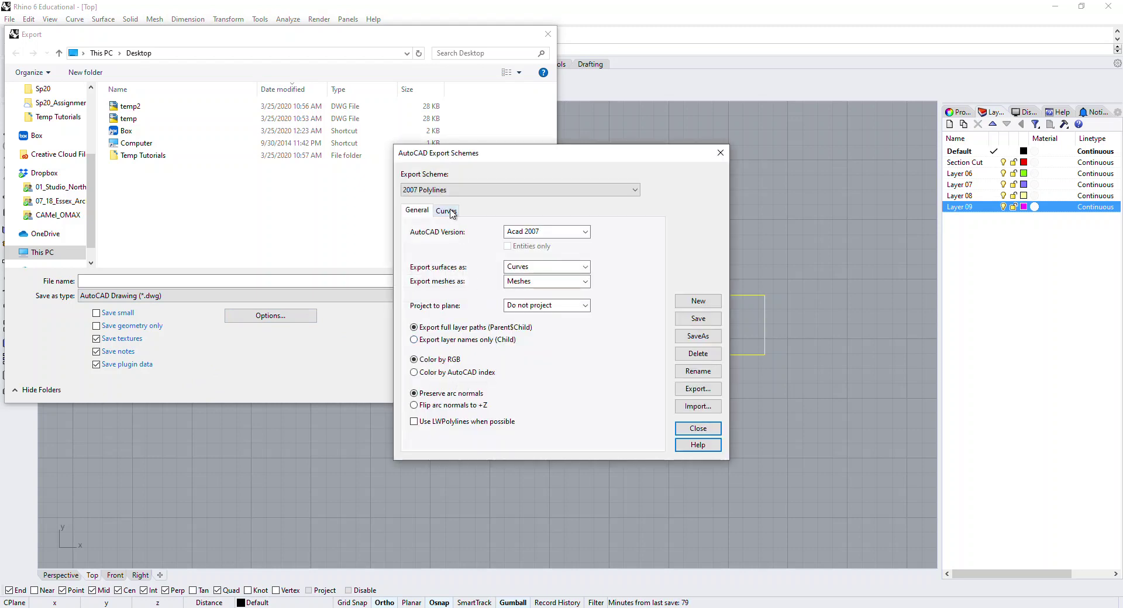
left_click(448, 211)
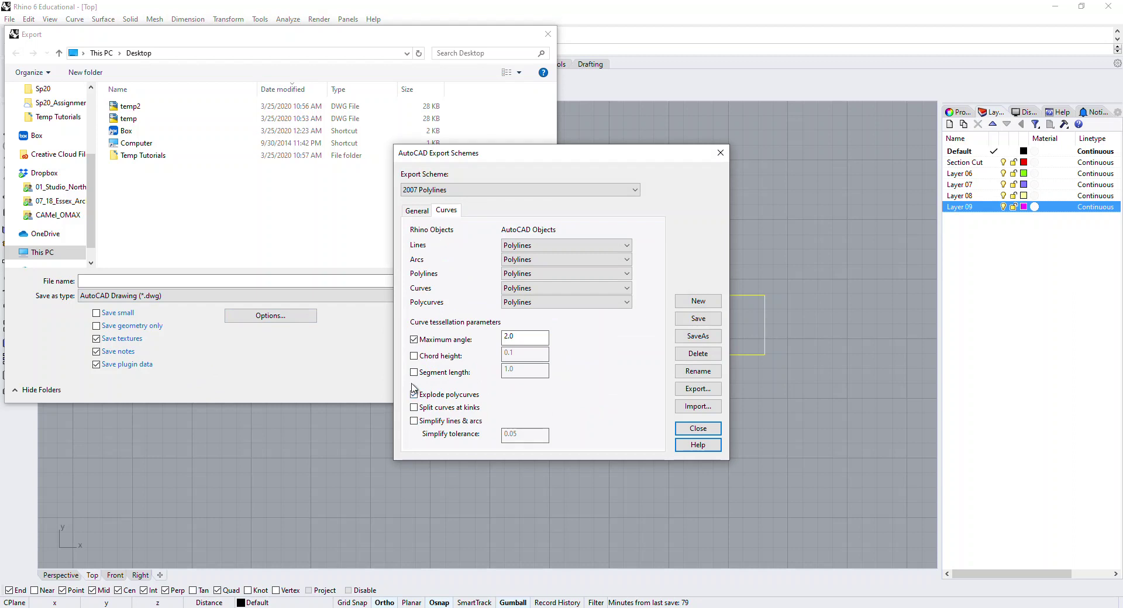
left_click(414, 394)
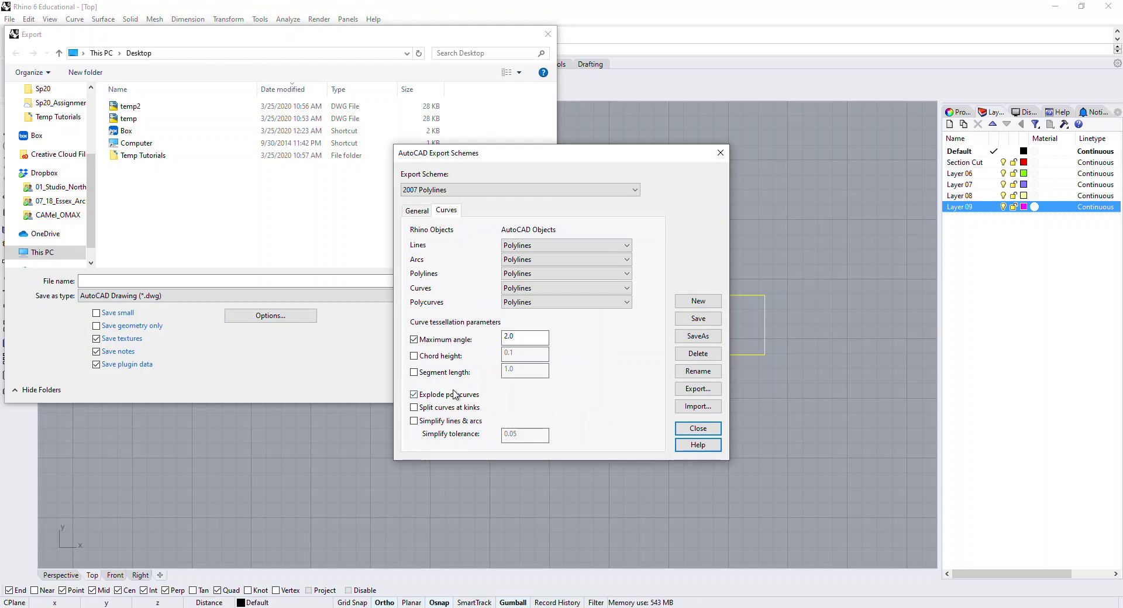
left_click(414, 395)
left_click(697, 320)
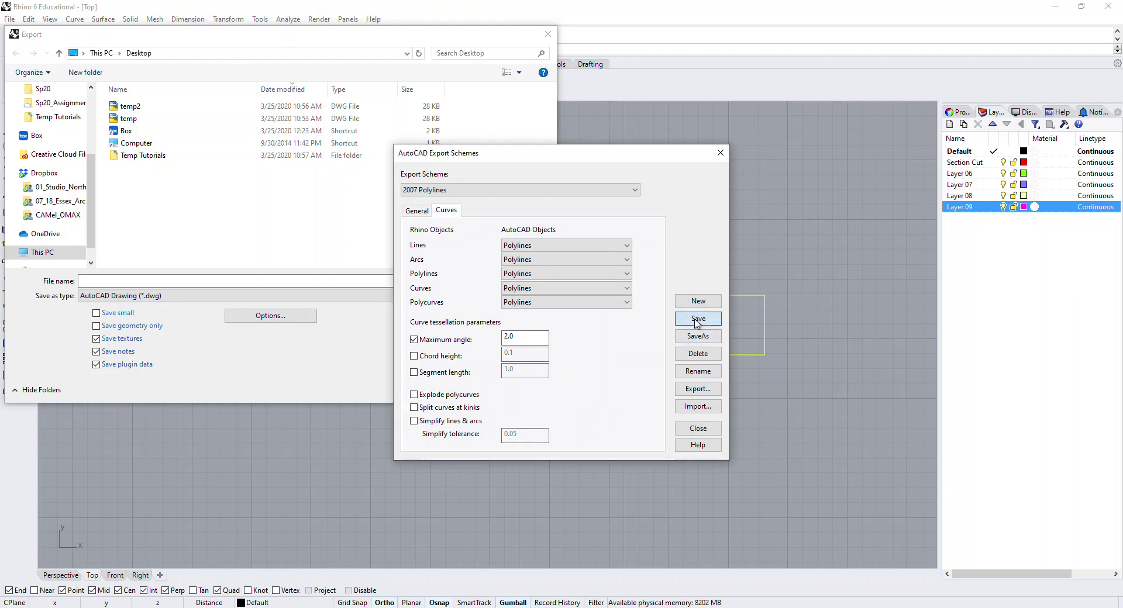
left_click(715, 430)
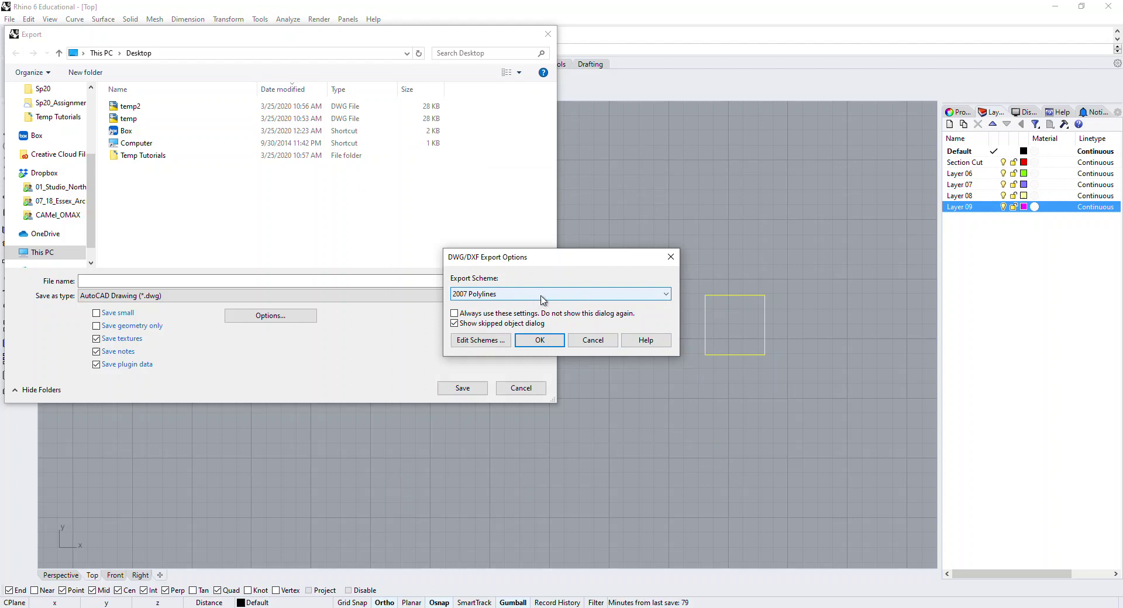
left_click(536, 341)
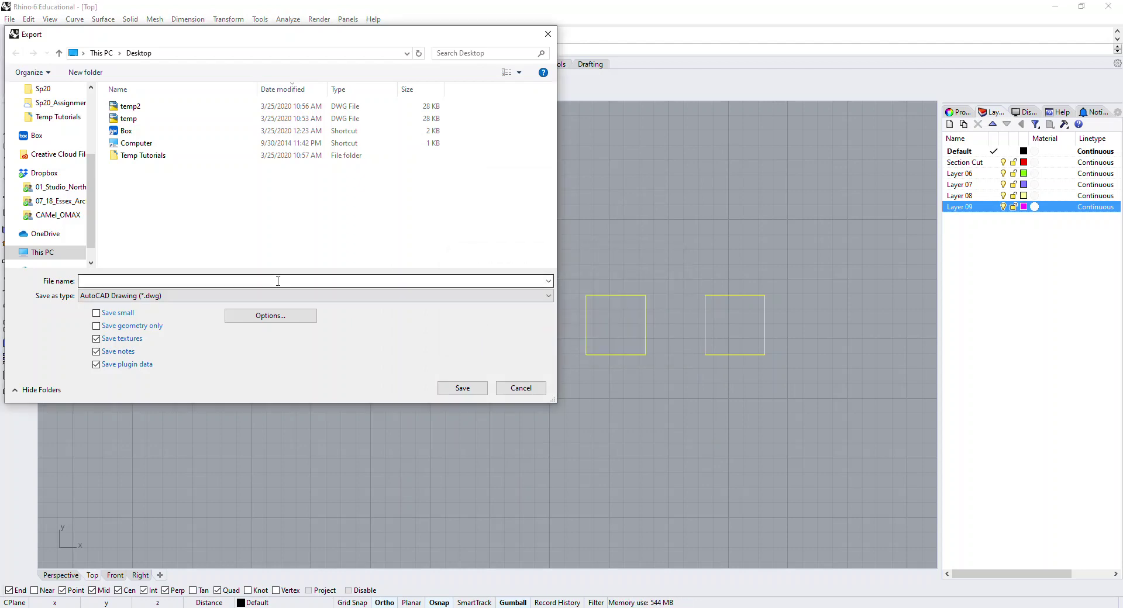
Export the squares to the Desktop as temp3 in AutoCAD Drawing (*.dwg) format, using the 2007 Polylines scheme.
left_click(281, 280)
type("temp")
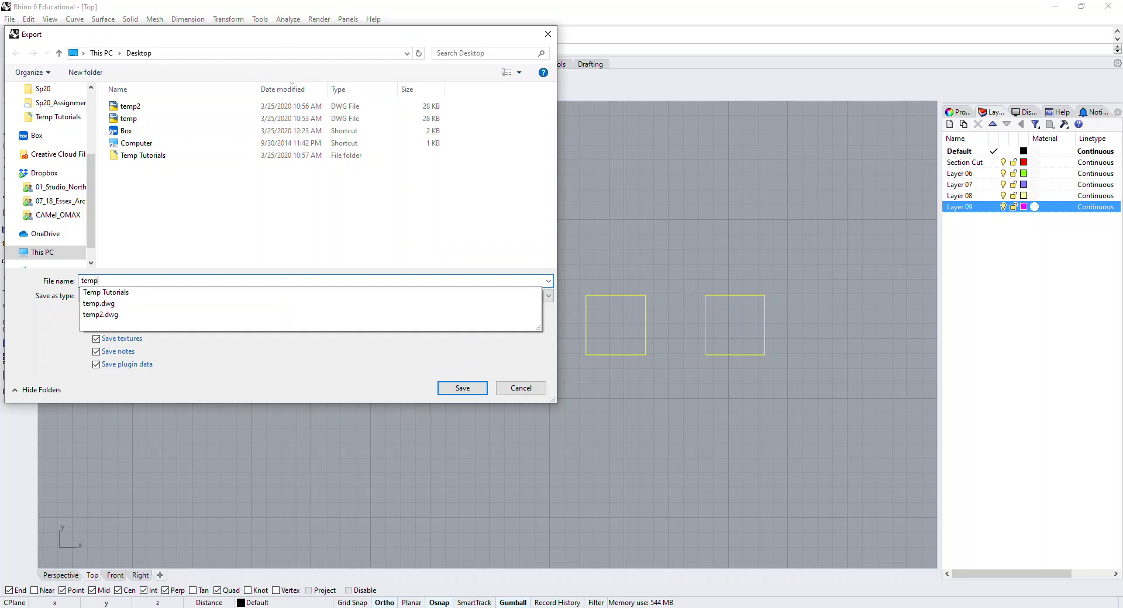
type("3")
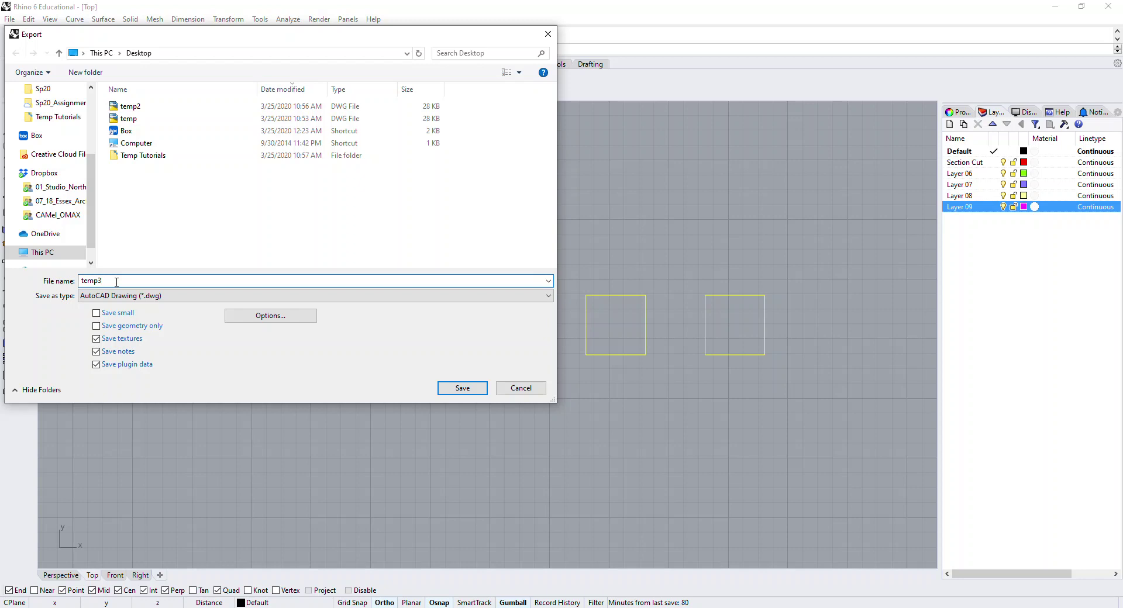
left_click(168, 299)
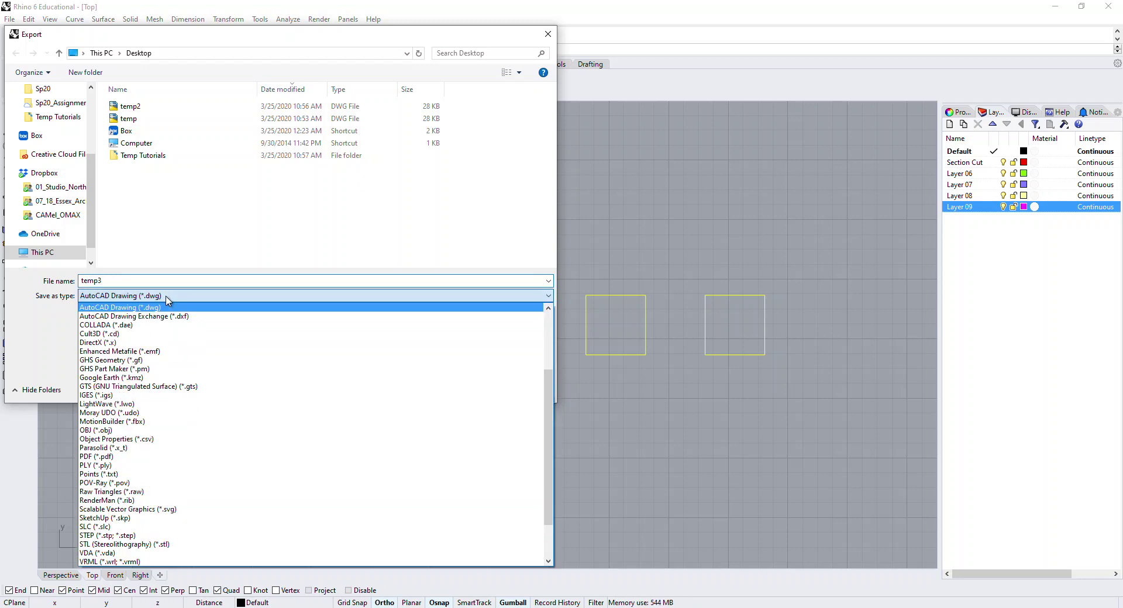
left_click(162, 309)
left_click(271, 317)
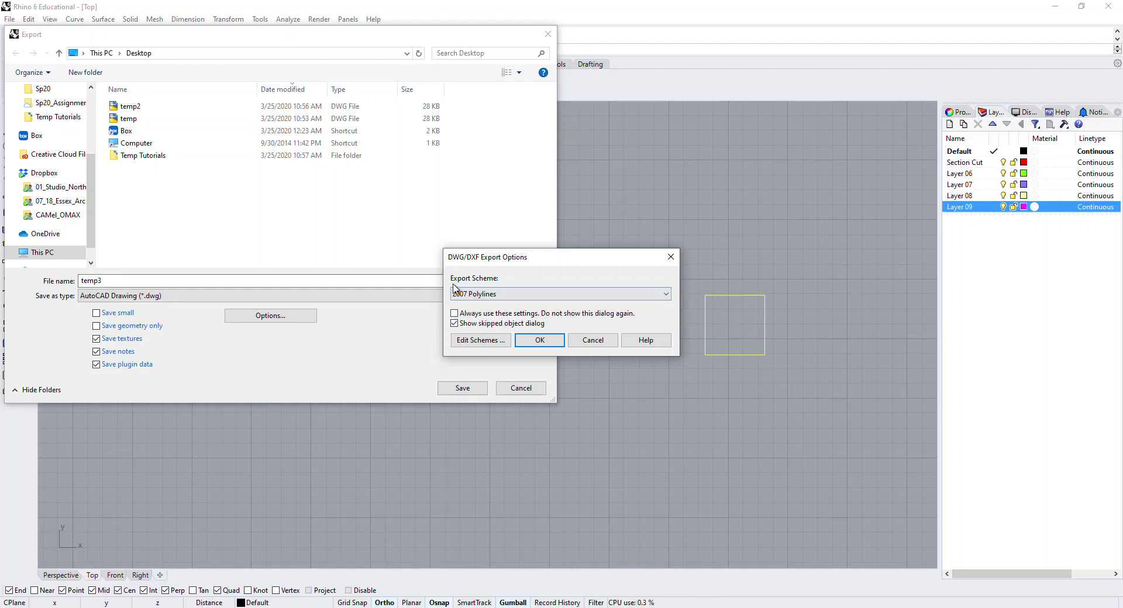
left_click(539, 340)
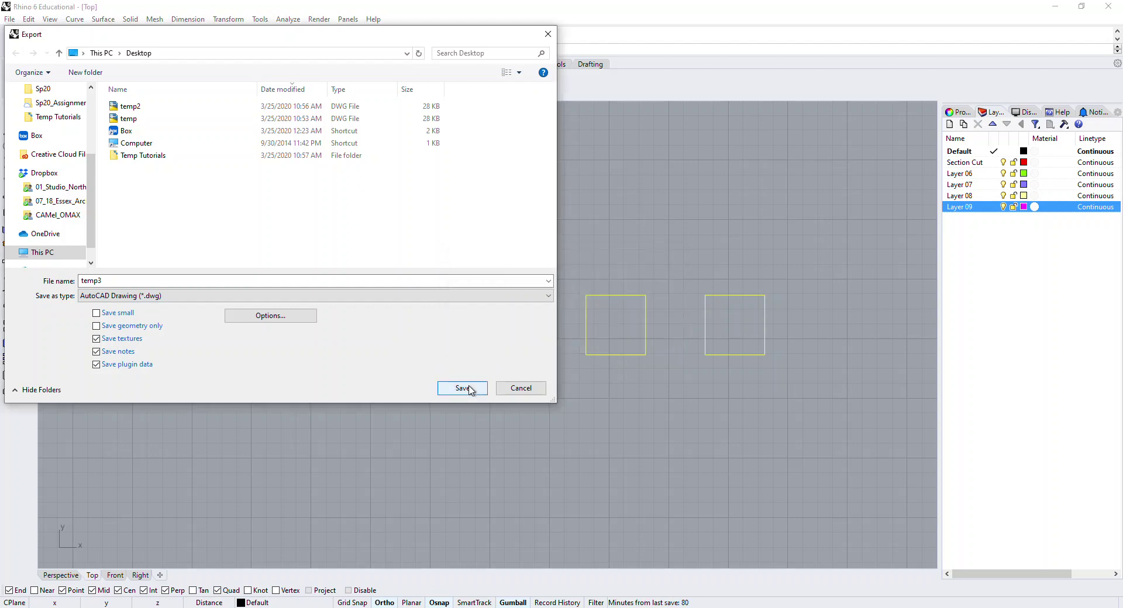
left_click(461, 388)
left_click(556, 343)
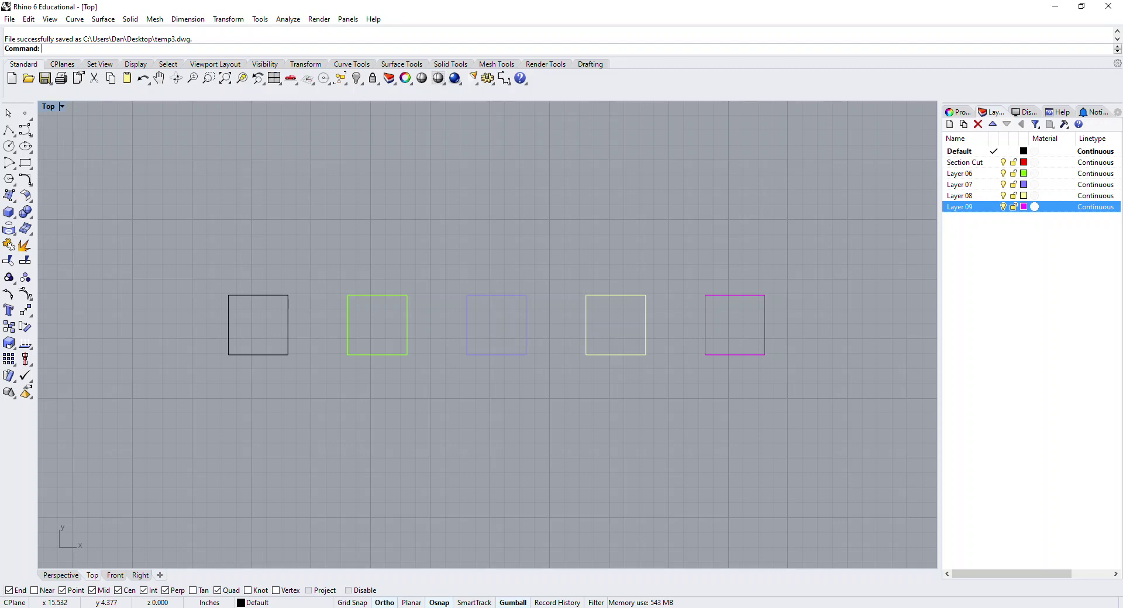
Switch to Illustrator and open the temp3 DWG file from the Desktop.
left_click_drag(1122, 86, 527, 0)
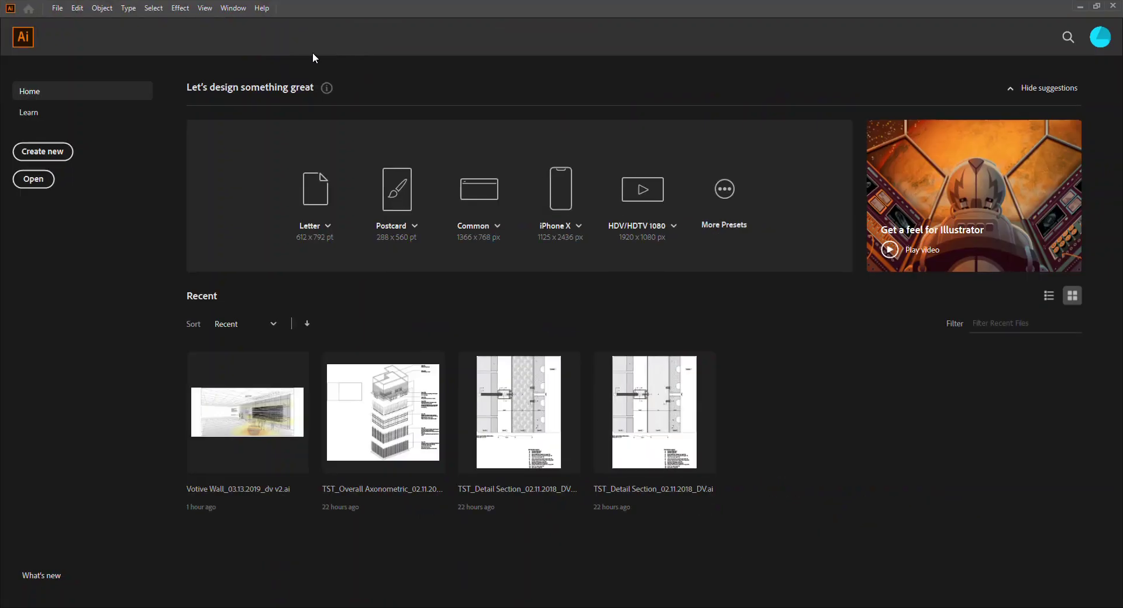
left_click(57, 8)
left_click(109, 46)
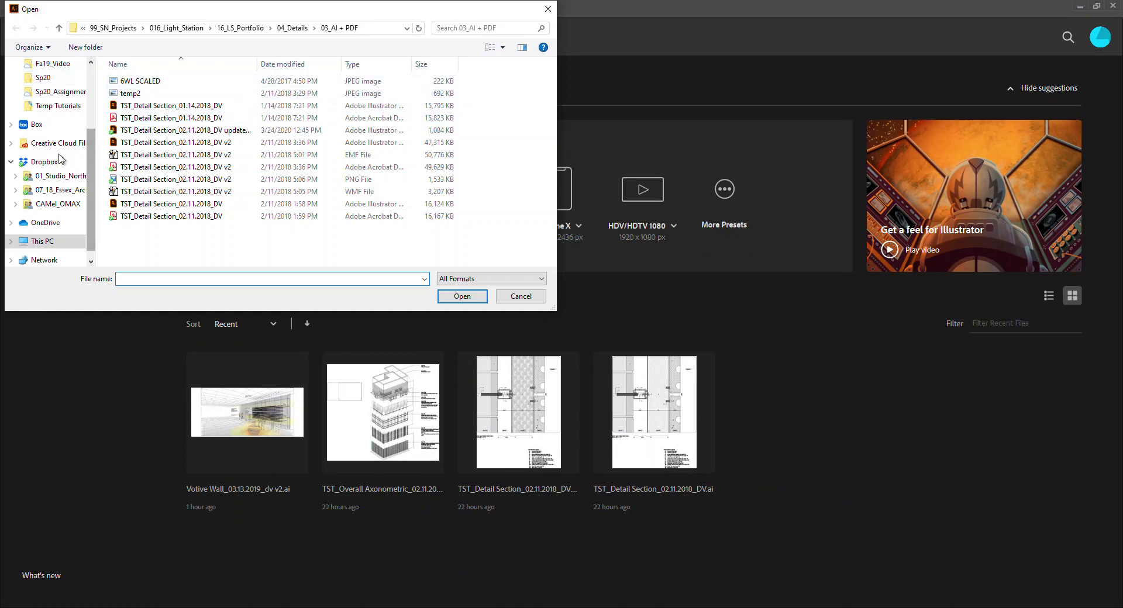
scroll(64, 112, "up", 2)
scroll(64, 112, "up", 2)
left_click(48, 105)
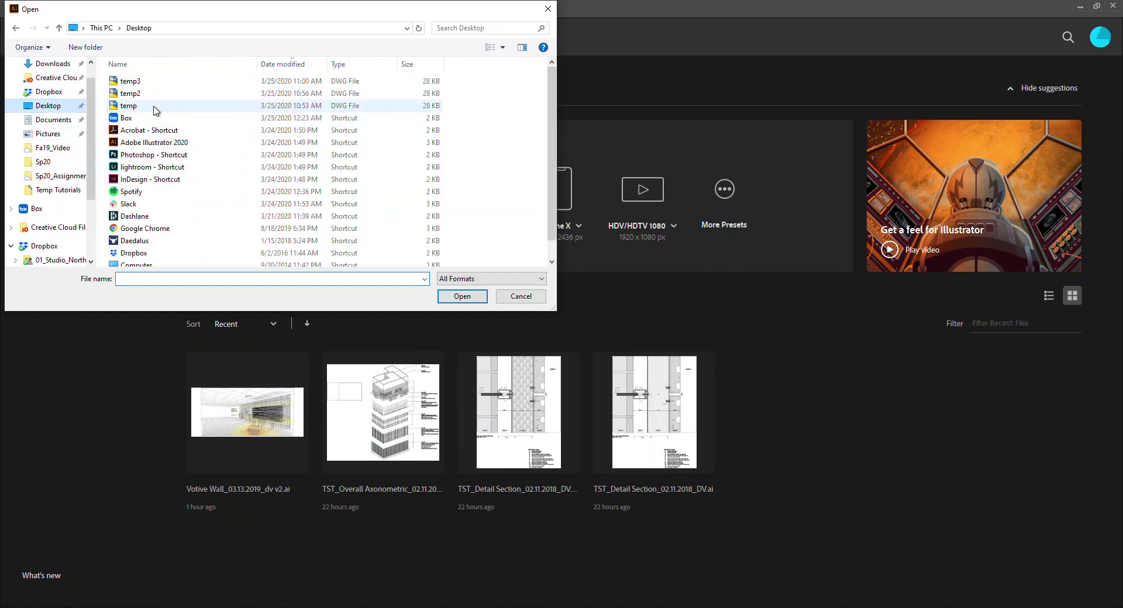
left_click(175, 82)
left_click(466, 296)
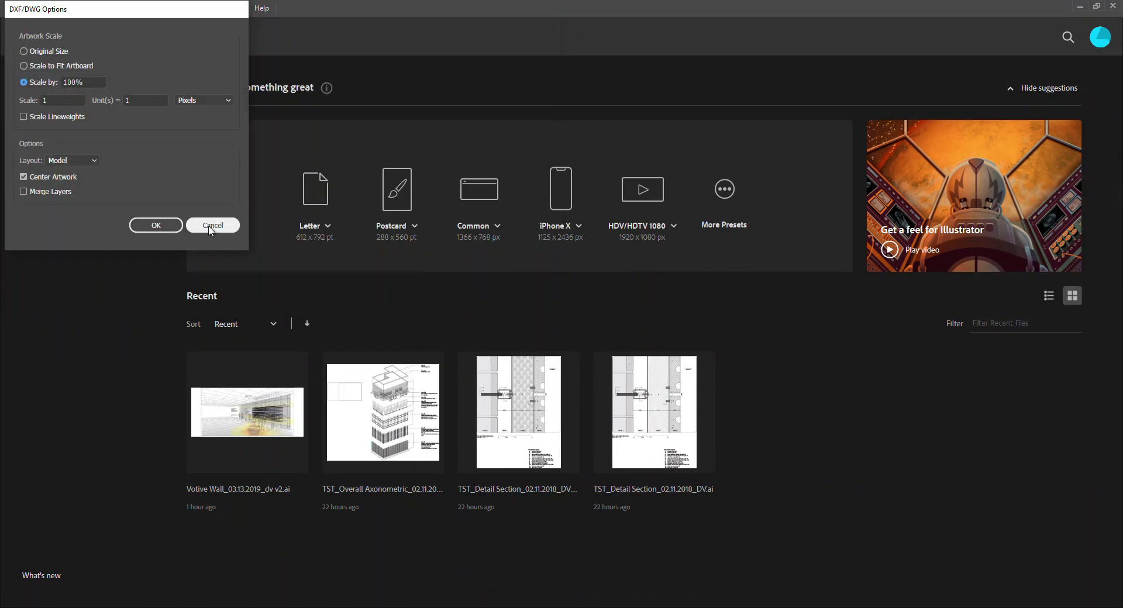
Set the DWG artwork scale to 1 unit = 1 inch and import the drawing.
left_click_drag(102, 8, 570, 195)
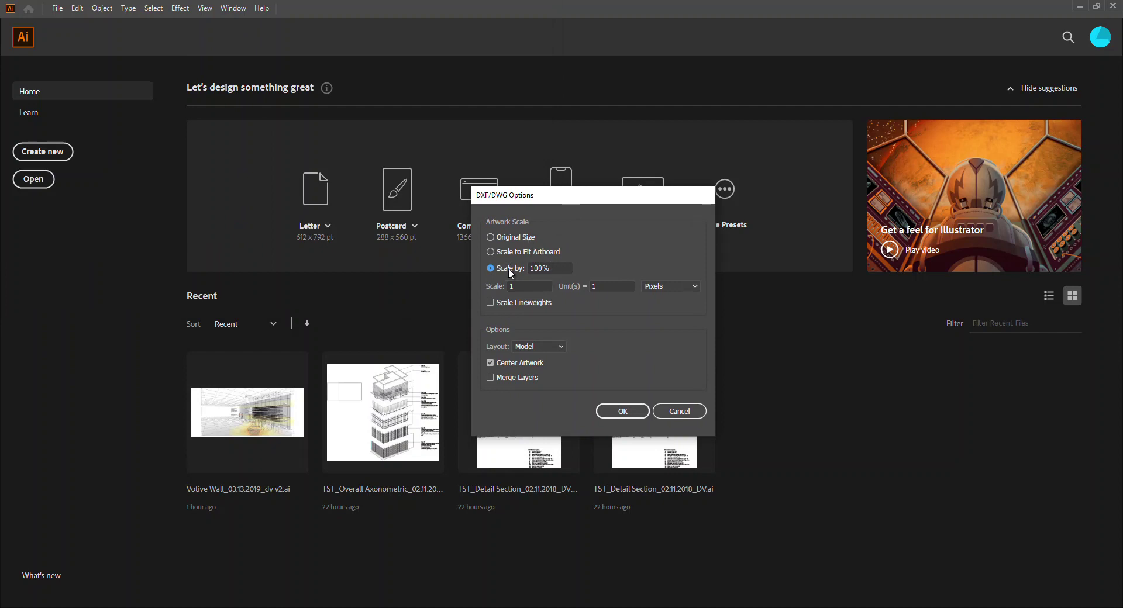
left_click(530, 287)
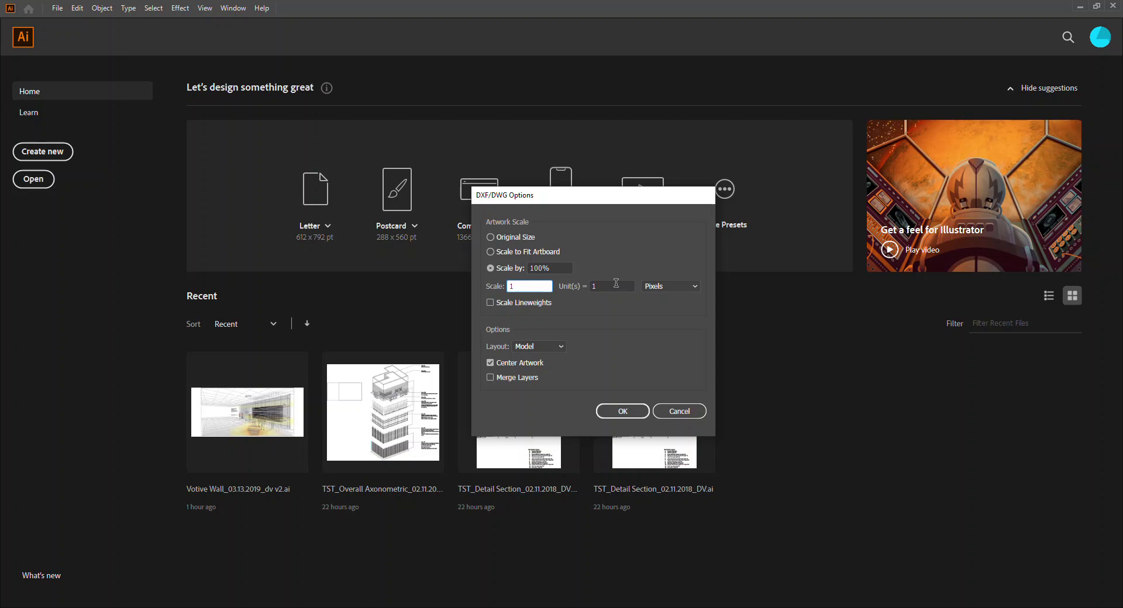
left_click(661, 286)
left_click(652, 324)
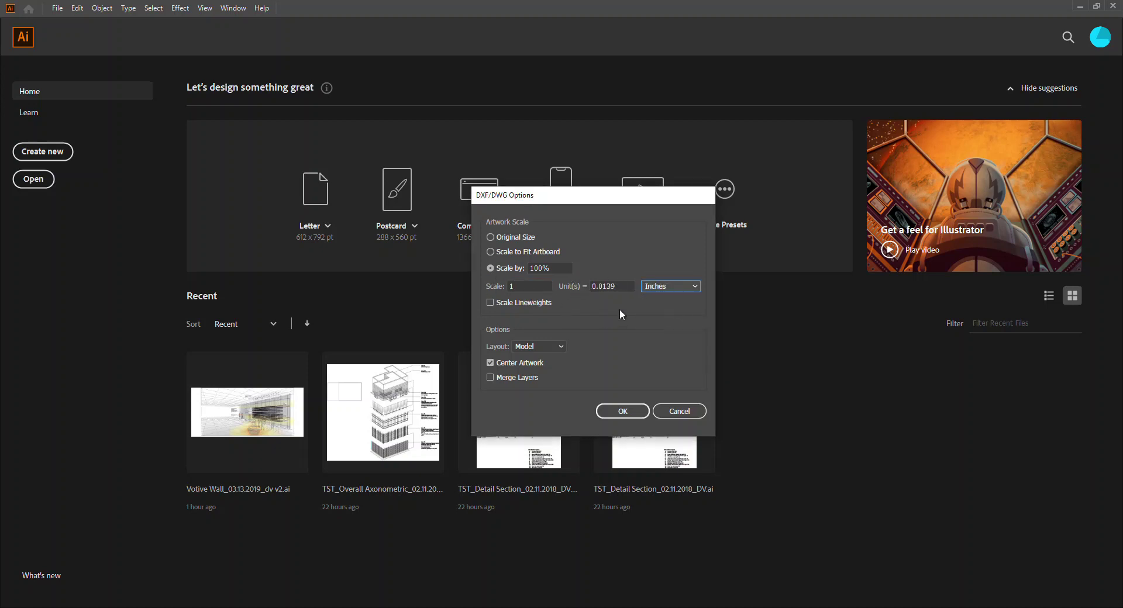
left_click_drag(624, 287, 566, 287)
type("1")
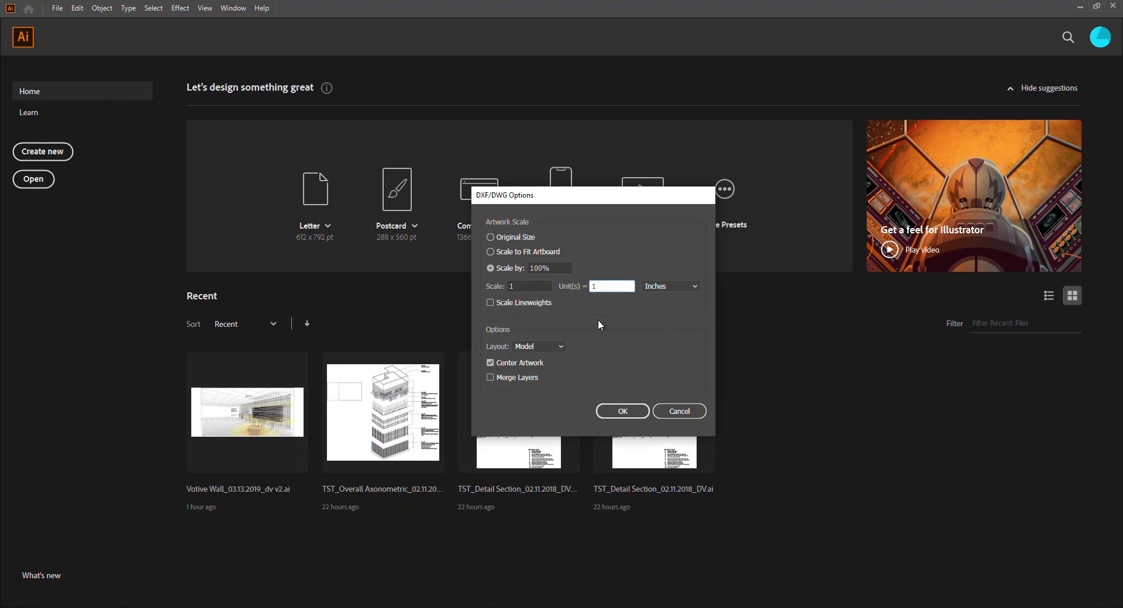
left_click(629, 410)
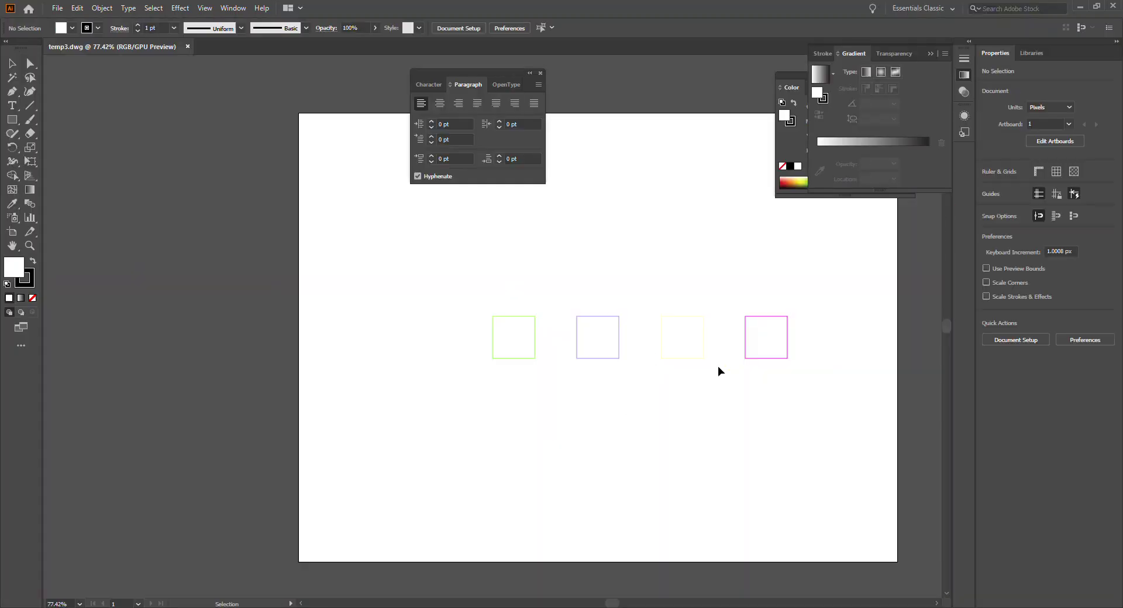
Show the rulers, set their units to inches and check the magenta square's dimensions.
left_click_drag(804, 392, 755, 322)
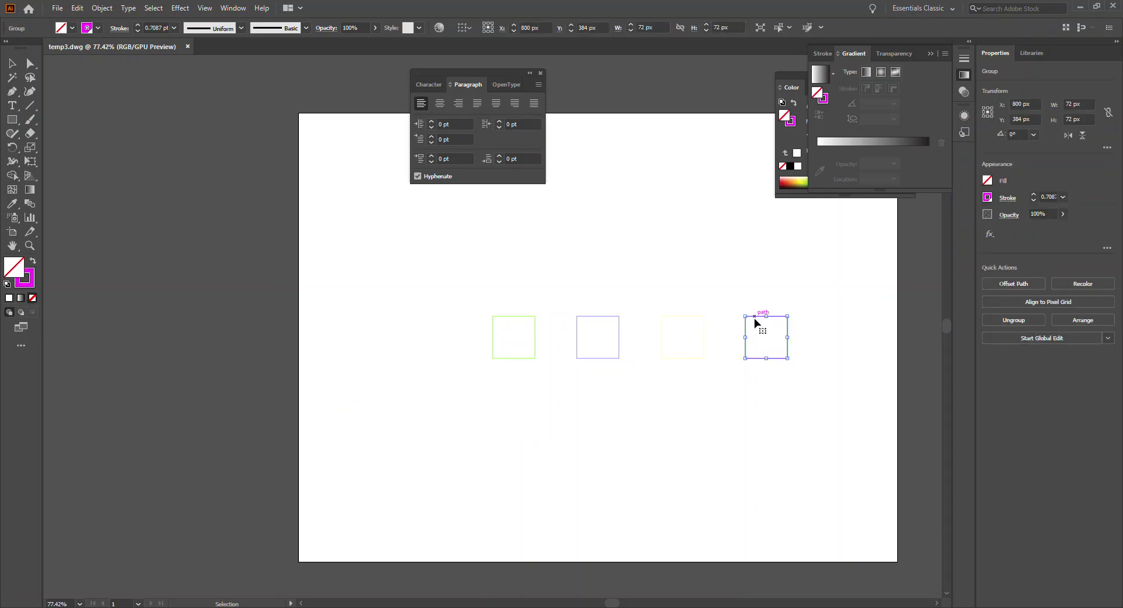
left_click(668, 87)
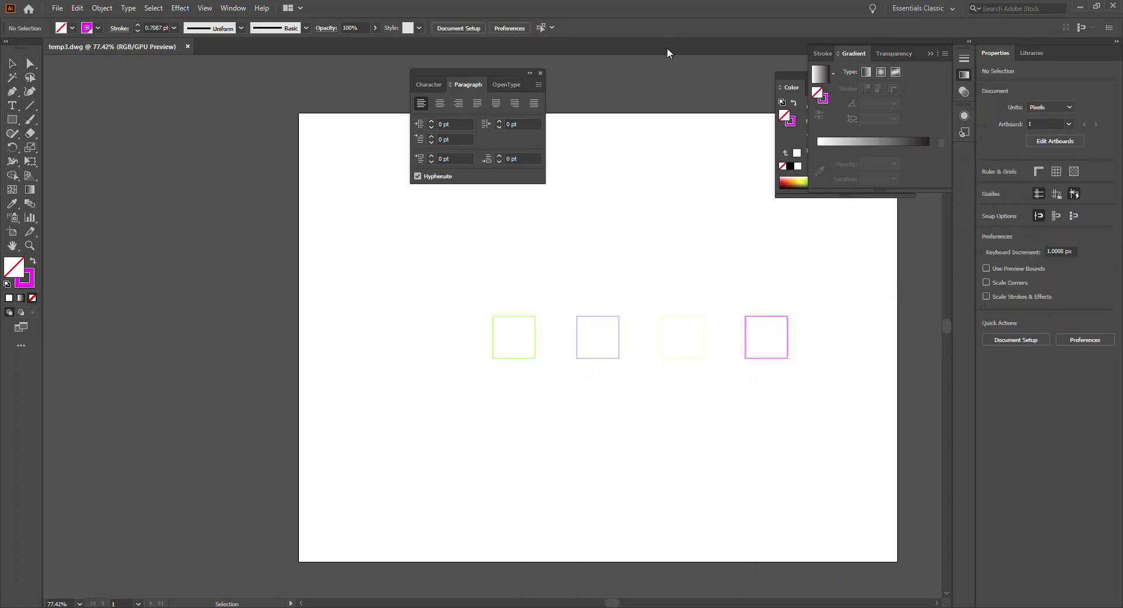
key("ctrl+r")
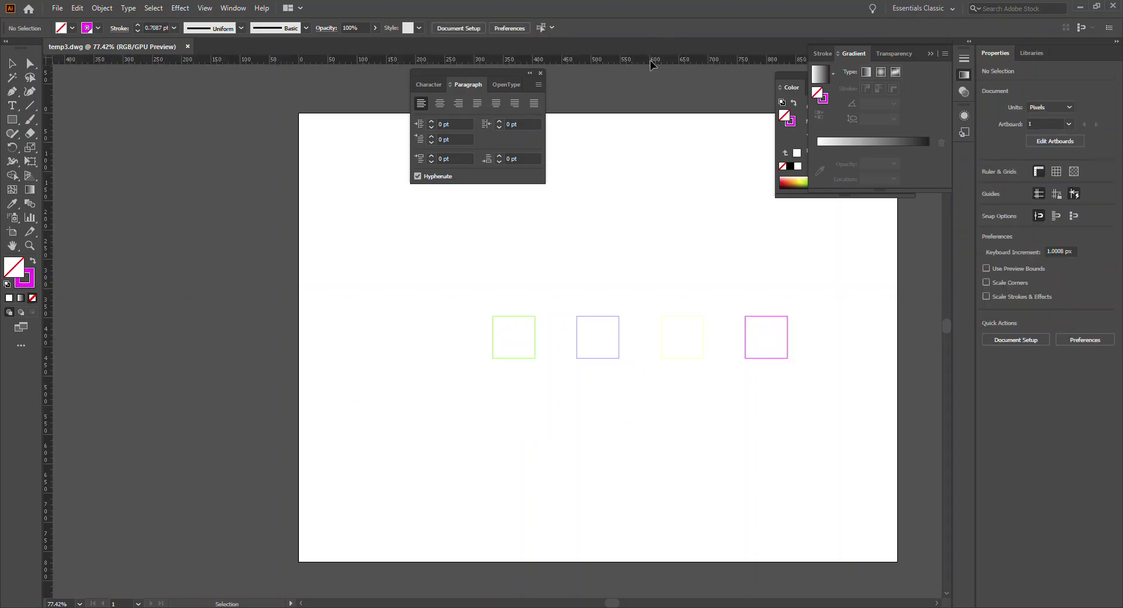
right_click(651, 65)
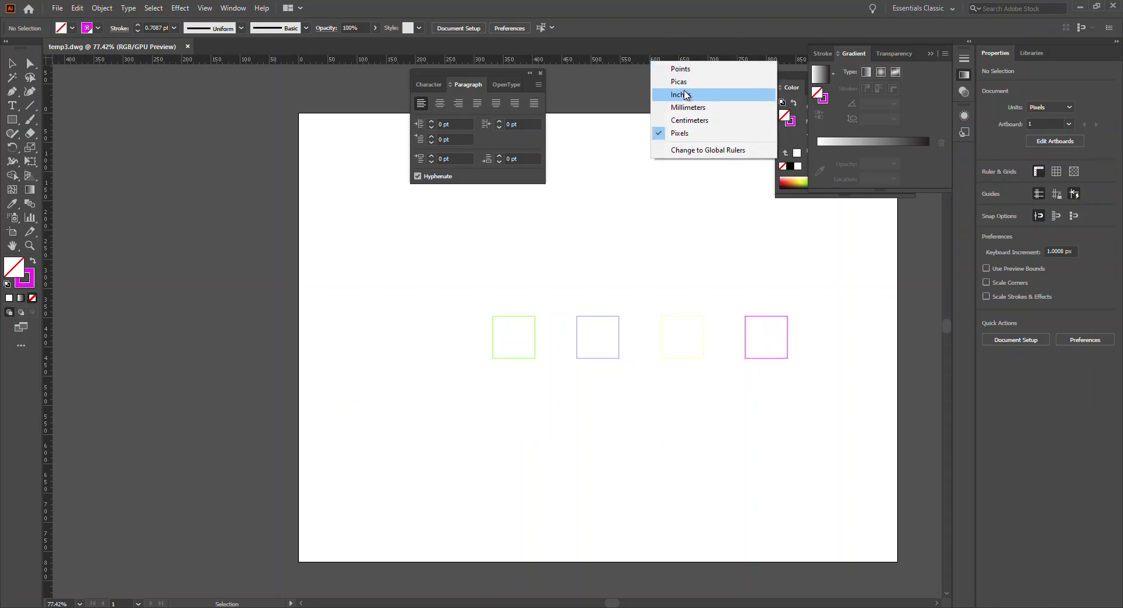
left_click(672, 95)
left_click(753, 343)
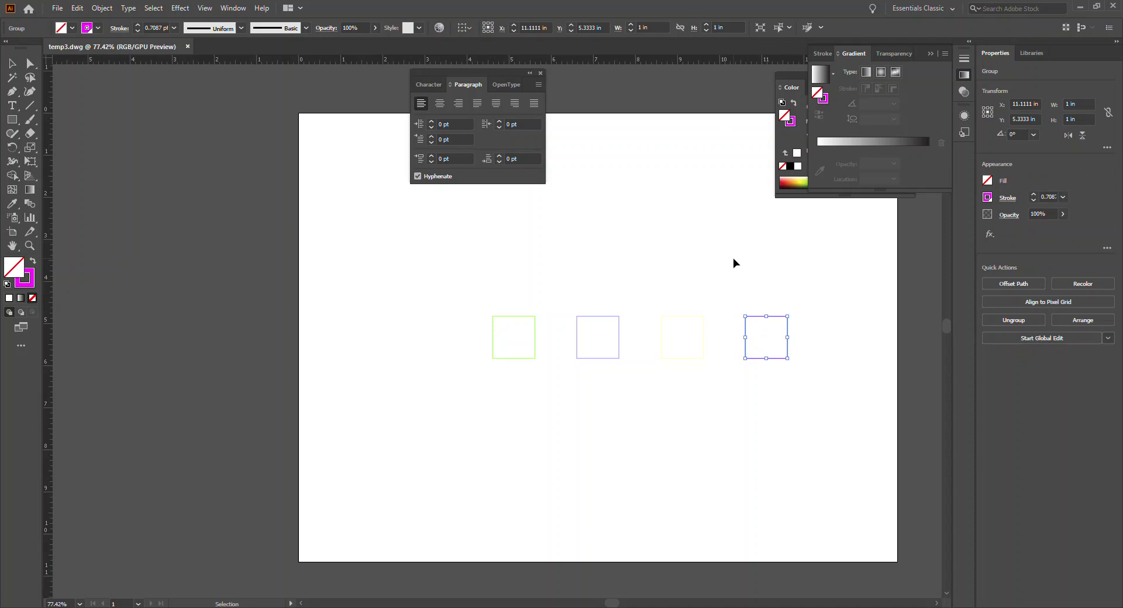
left_click(721, 282)
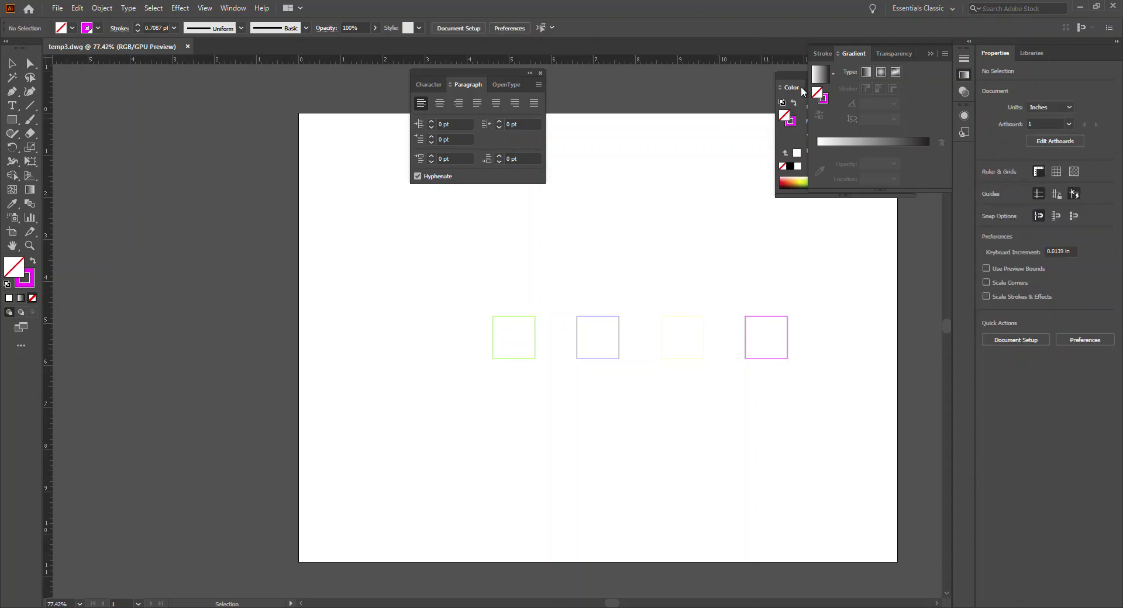
Reset the Essentials Classic workspace to its default panel arrangement.
left_click_drag(801, 79, 824, 197)
left_click(924, 10)
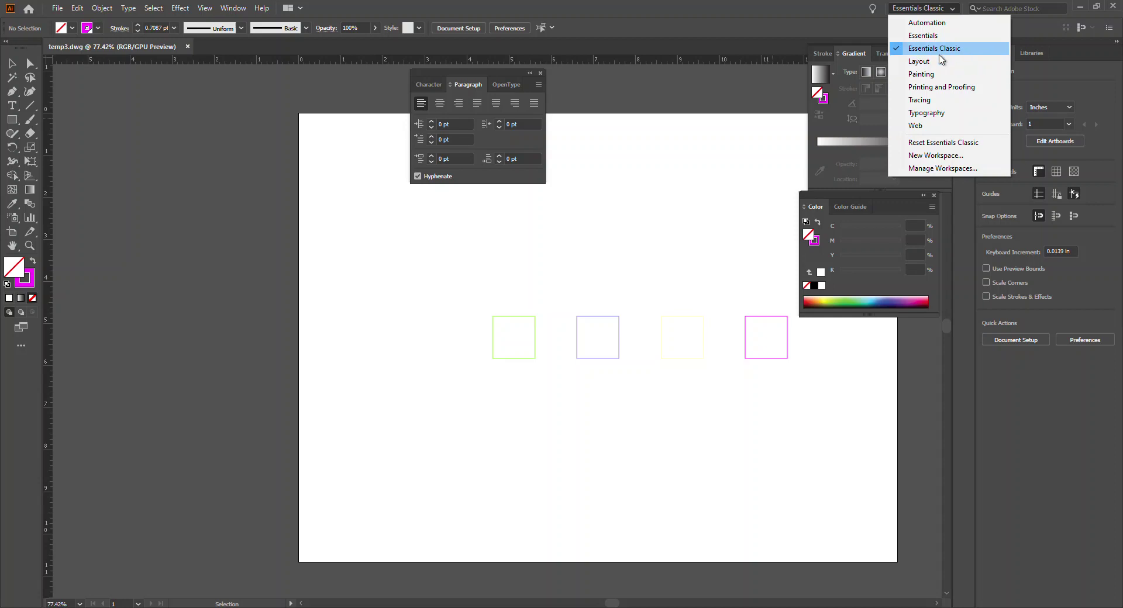
left_click(971, 144)
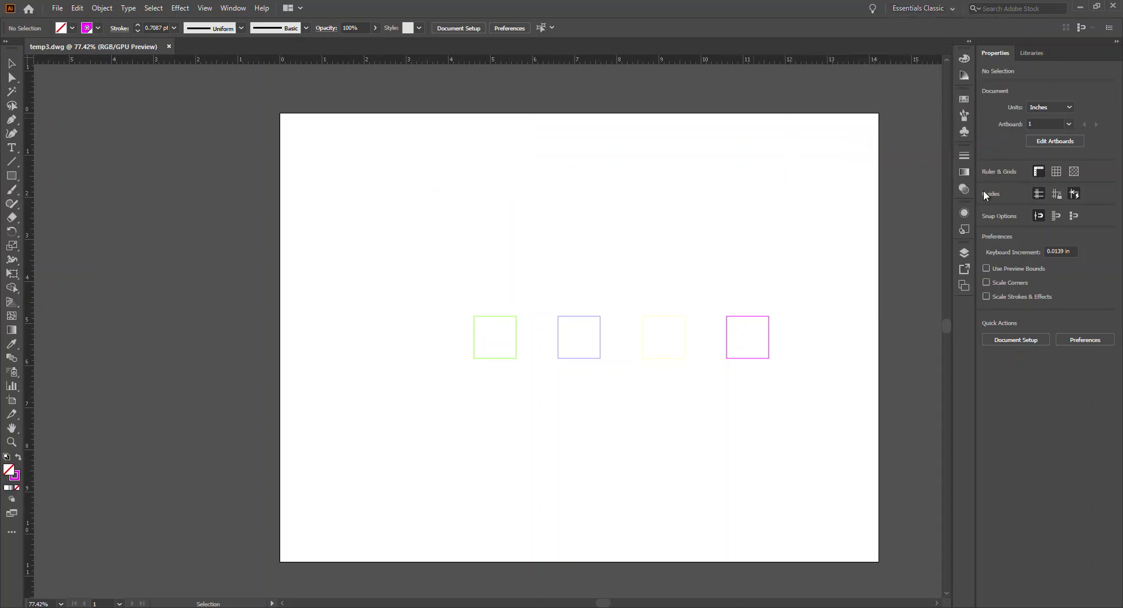
Show the document's layers and toggle their visibility off and on to check which square each layer holds.
left_click(965, 253)
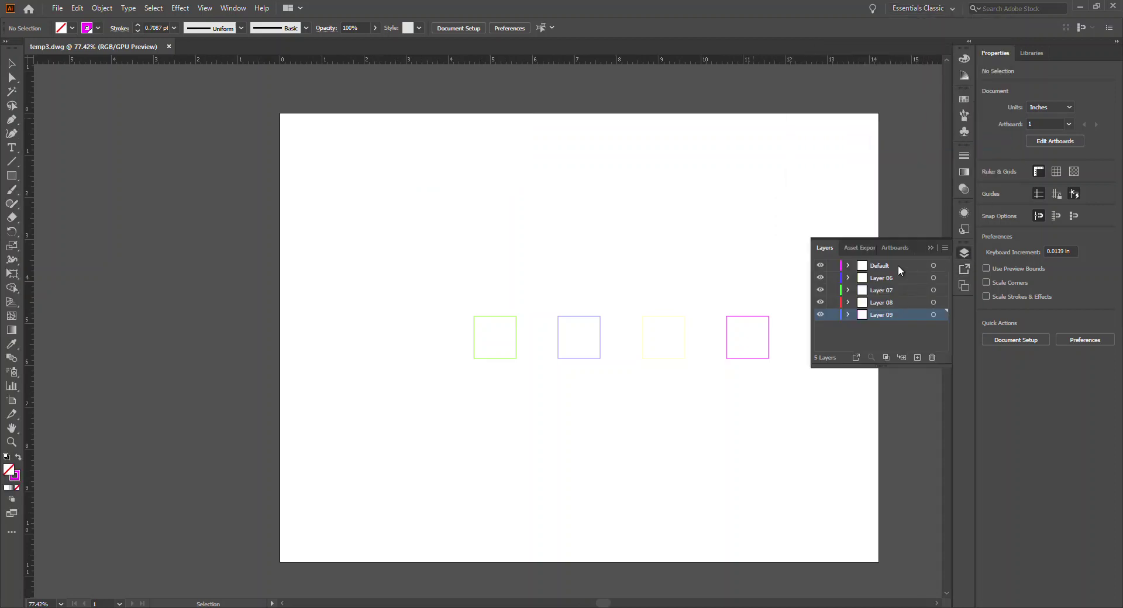
left_click(820, 278)
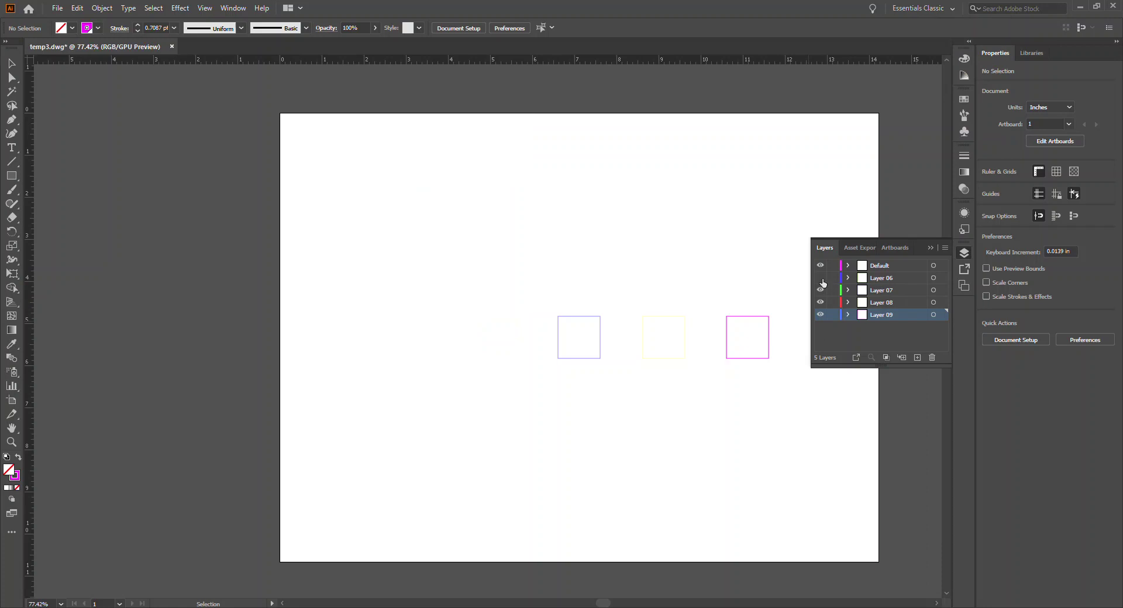
left_click(820, 291)
left_click(820, 317)
left_click(819, 291)
left_click(820, 279)
left_click(821, 266)
Select the white square on the Default layer to locate it beside the green square, and deselect it.
key("space")
left_click_drag(580, 316, 536, 315)
left_click_drag(382, 387, 305, 295)
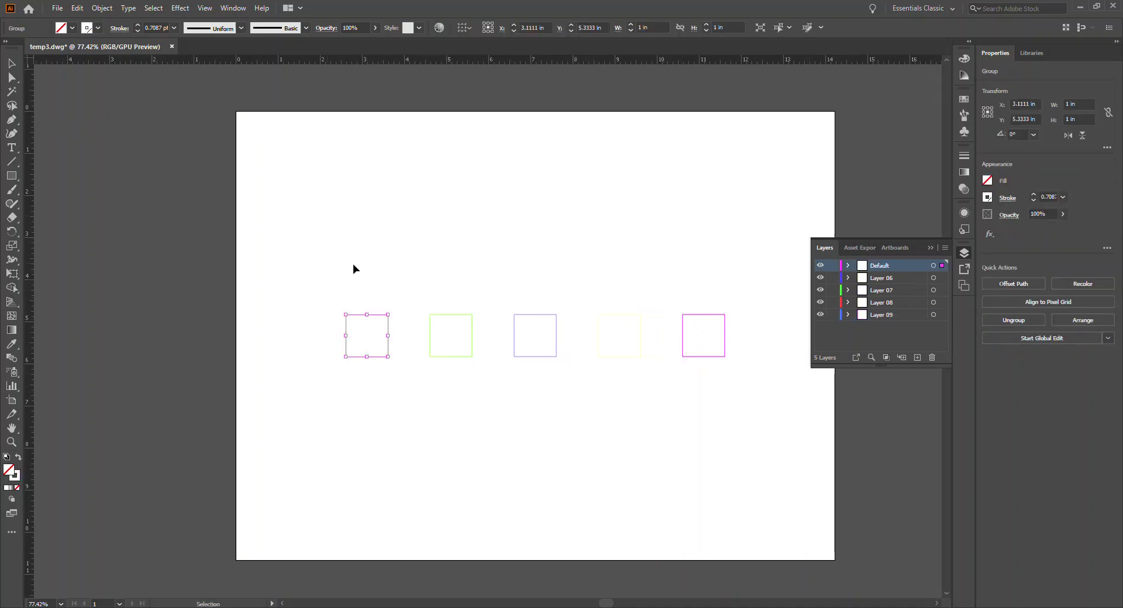
left_click(444, 405)
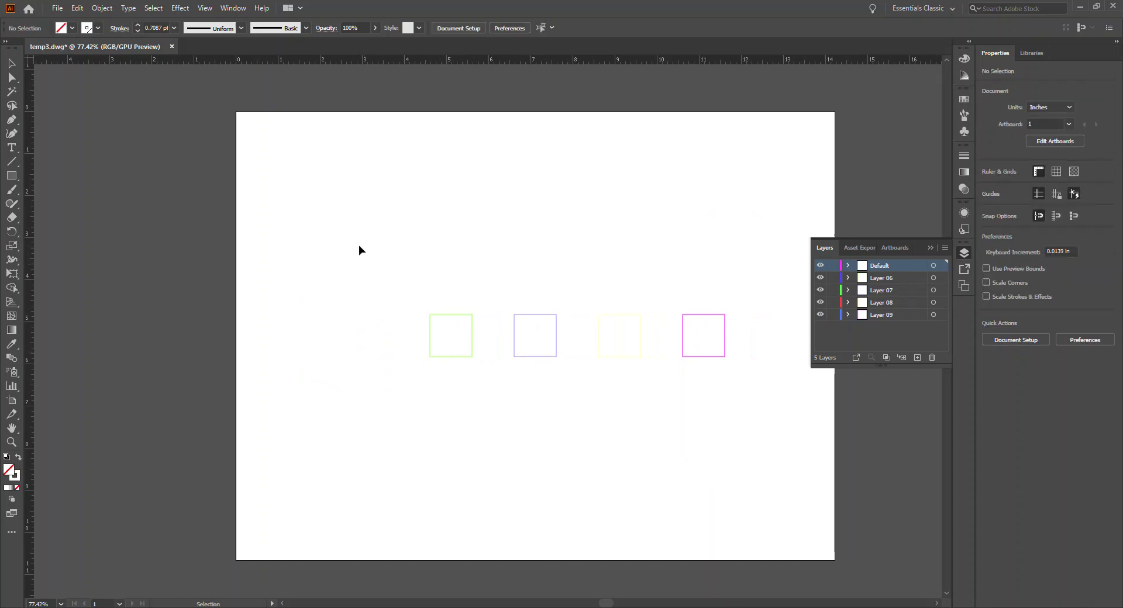